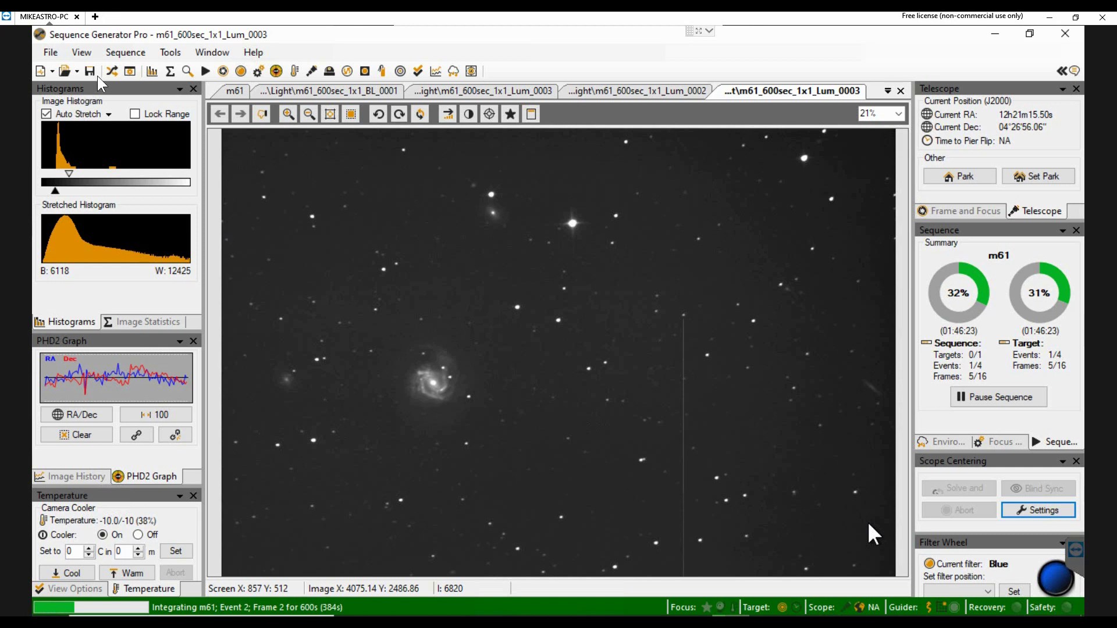
Step: Review the running m61 sequence's events, then open the Framing & Mosaic Wizard with Ctrl+M
left_click(112, 72)
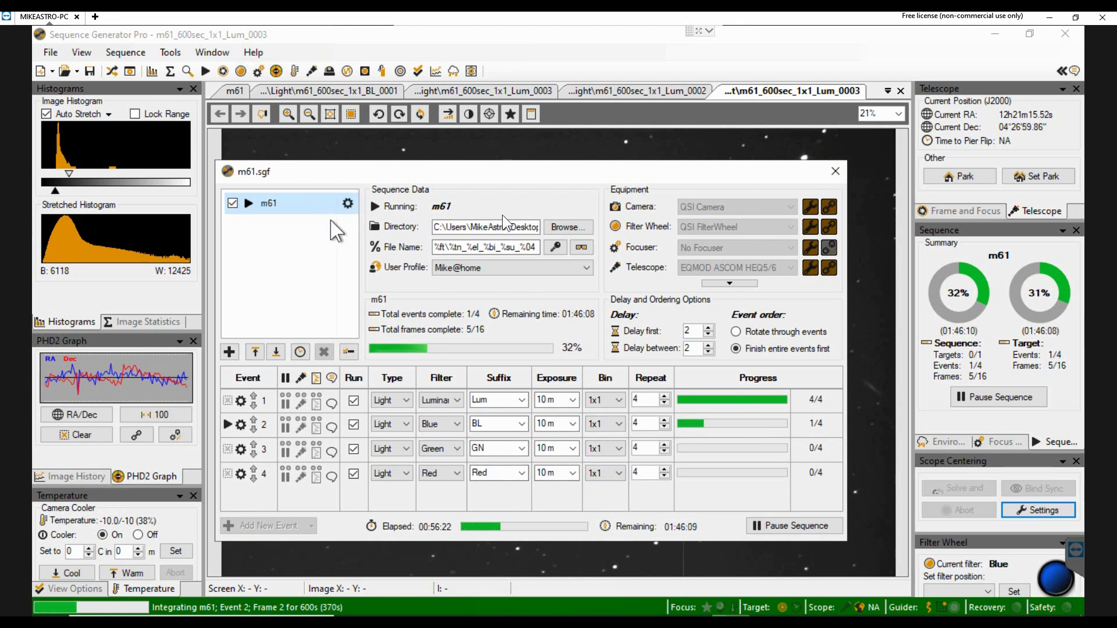
left_click(835, 173)
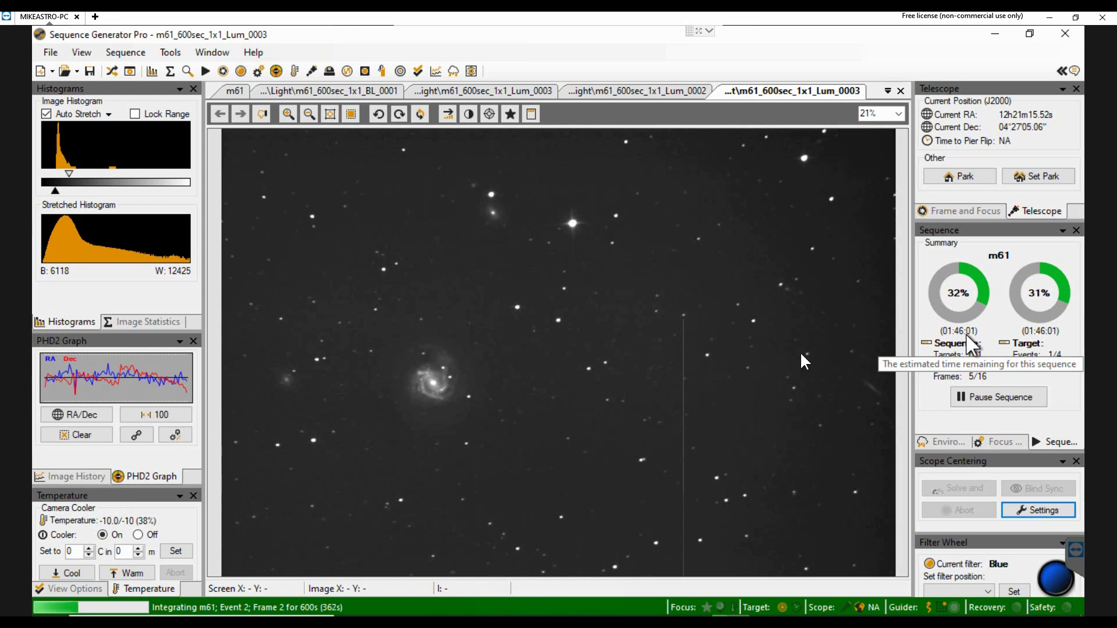
key("ctrl+m")
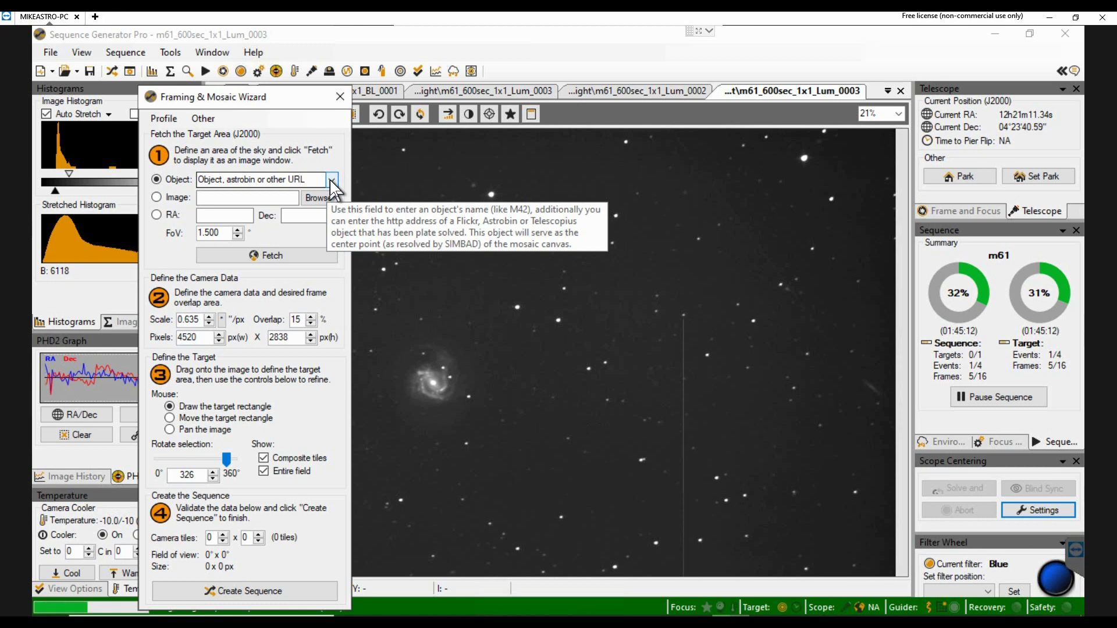
Step: Choose M16 from the recent targets list and fetch its survey image
left_click(332, 180)
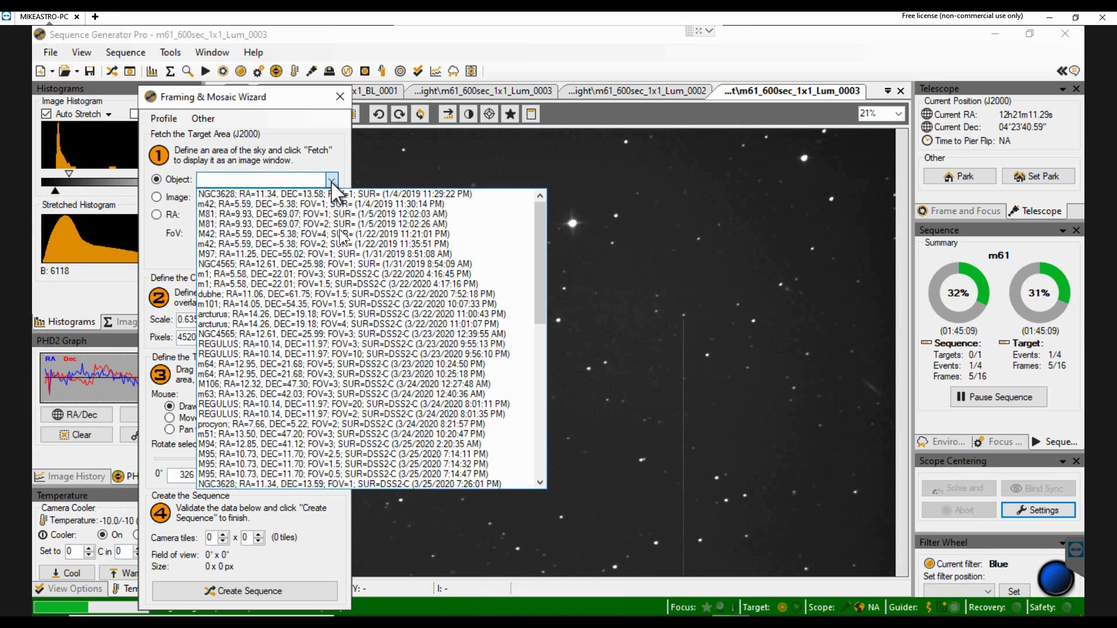
scroll(352, 381, "down", 3)
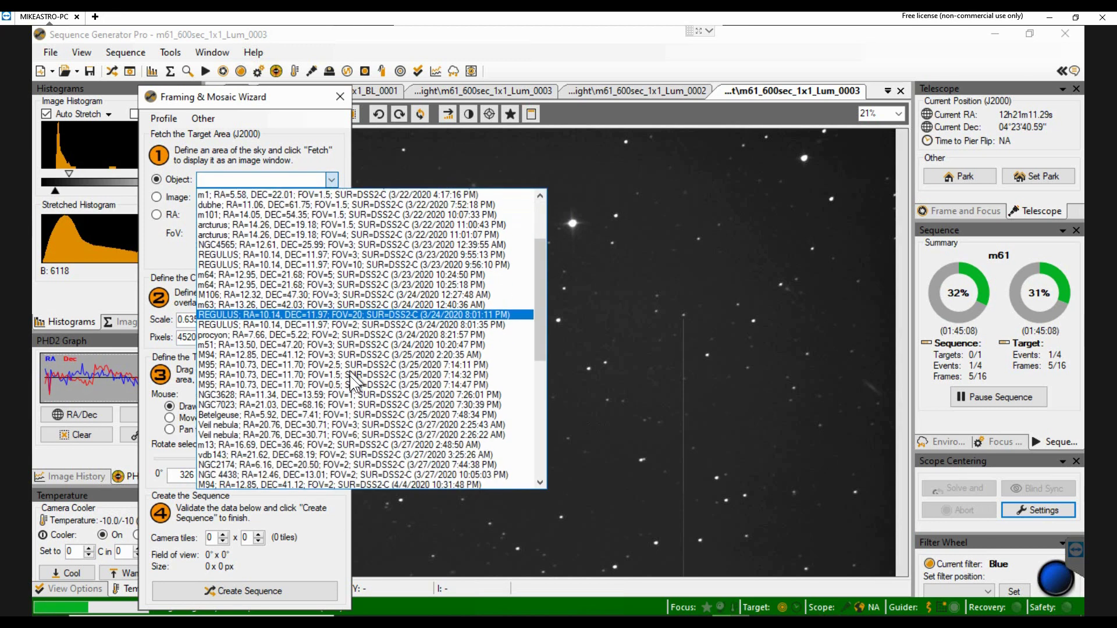
scroll(352, 384, "down", 9)
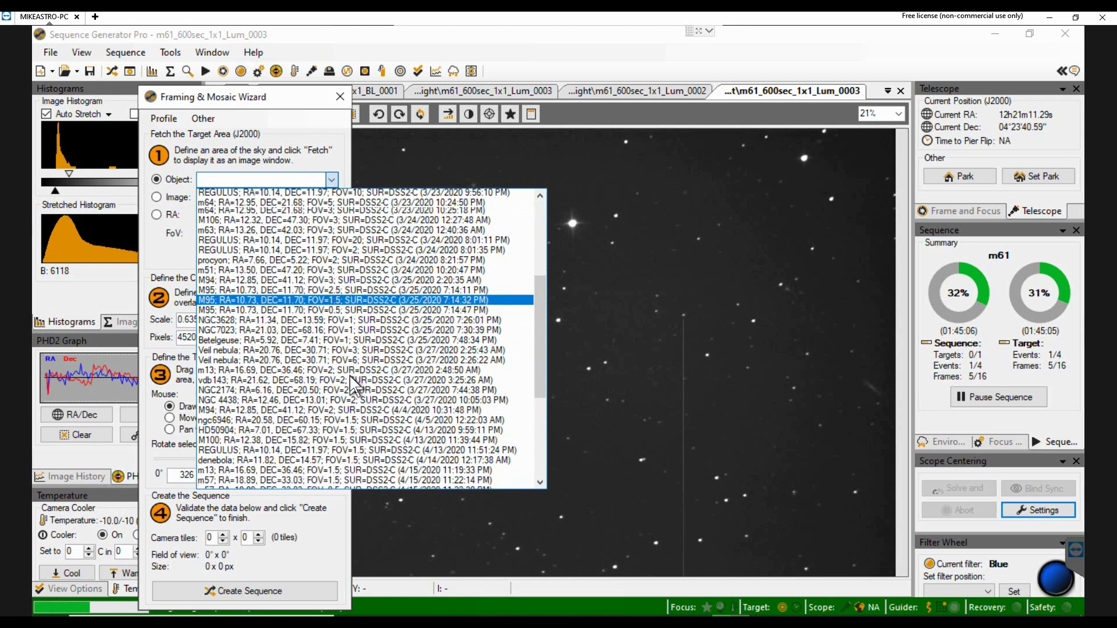
scroll(351, 382, "down", 1)
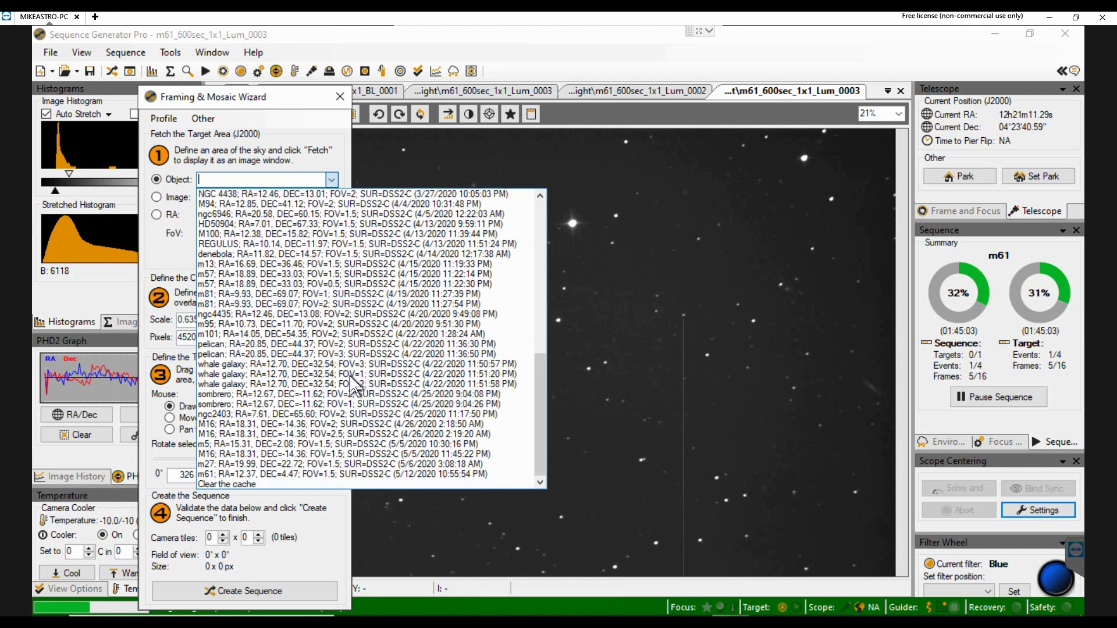
left_click(323, 457)
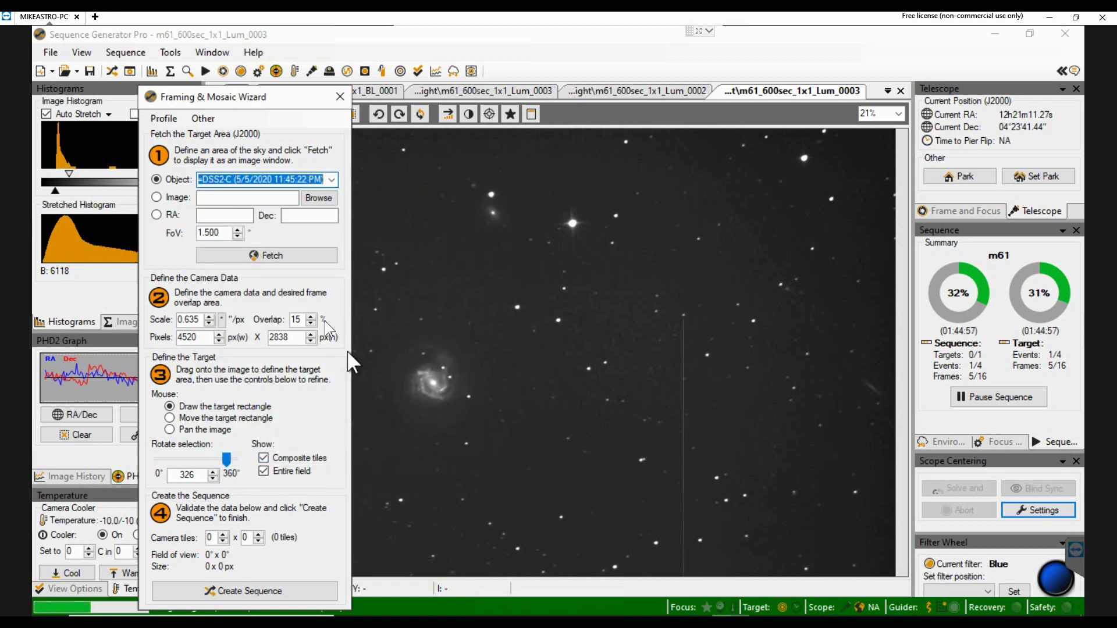
left_click(277, 257)
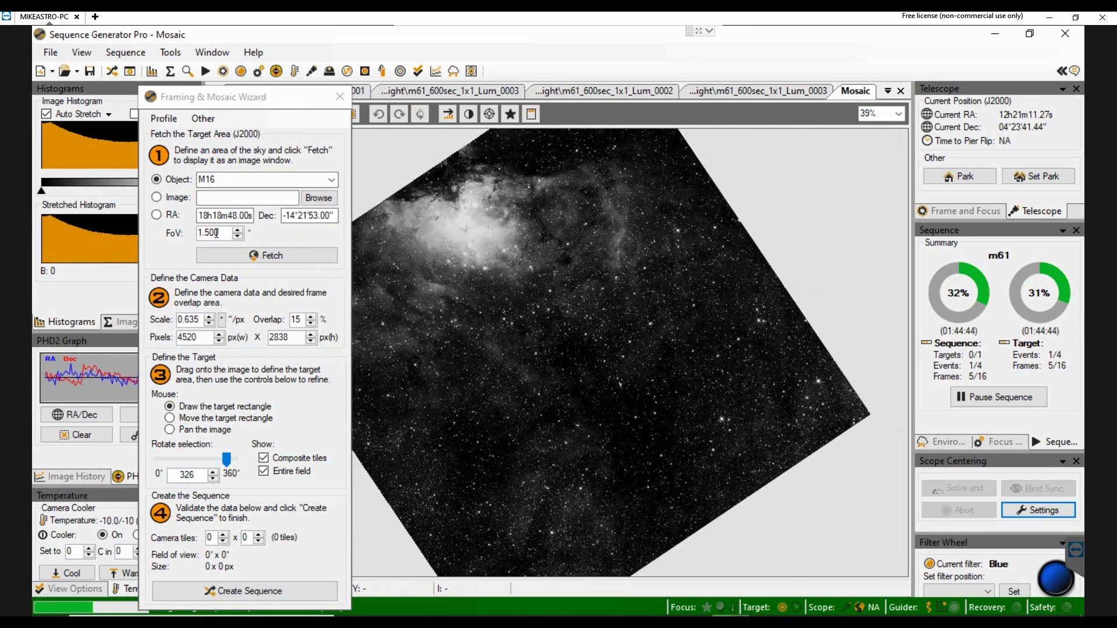
Step: Change the field of view to 2.000 degrees and refetch the M16 image
double_click(219, 233)
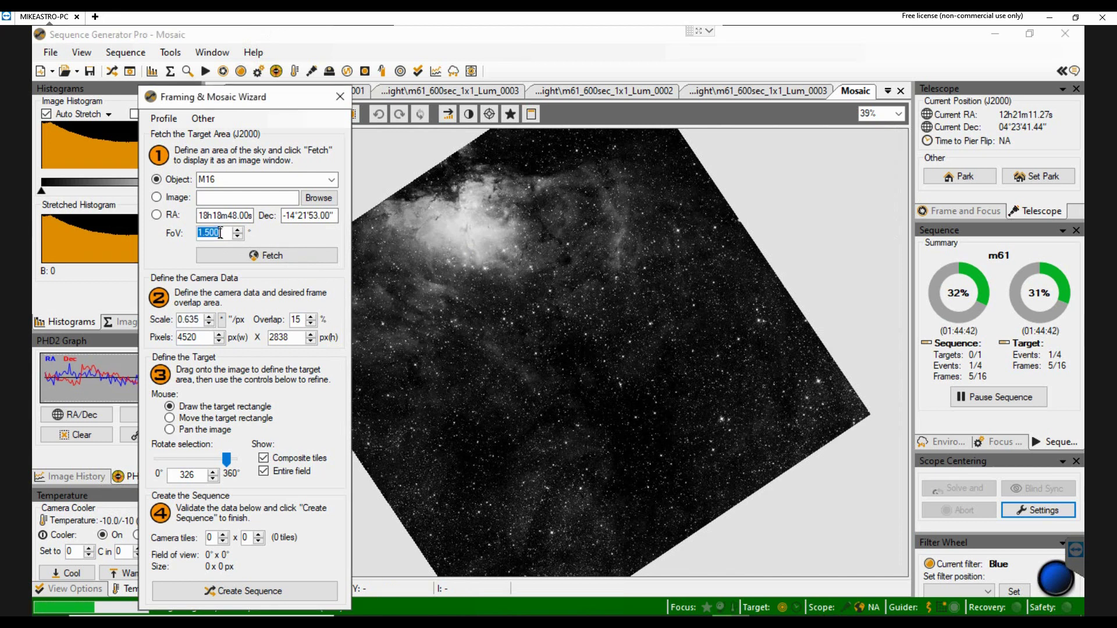
type("1")
key("BackSpace")
type("2")
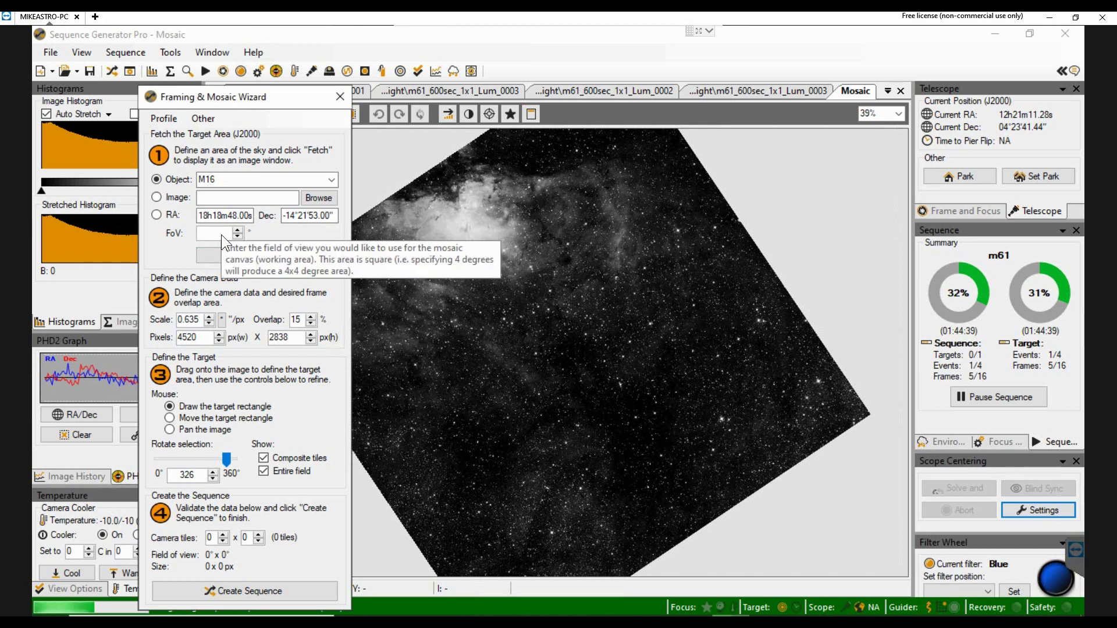
key("Return")
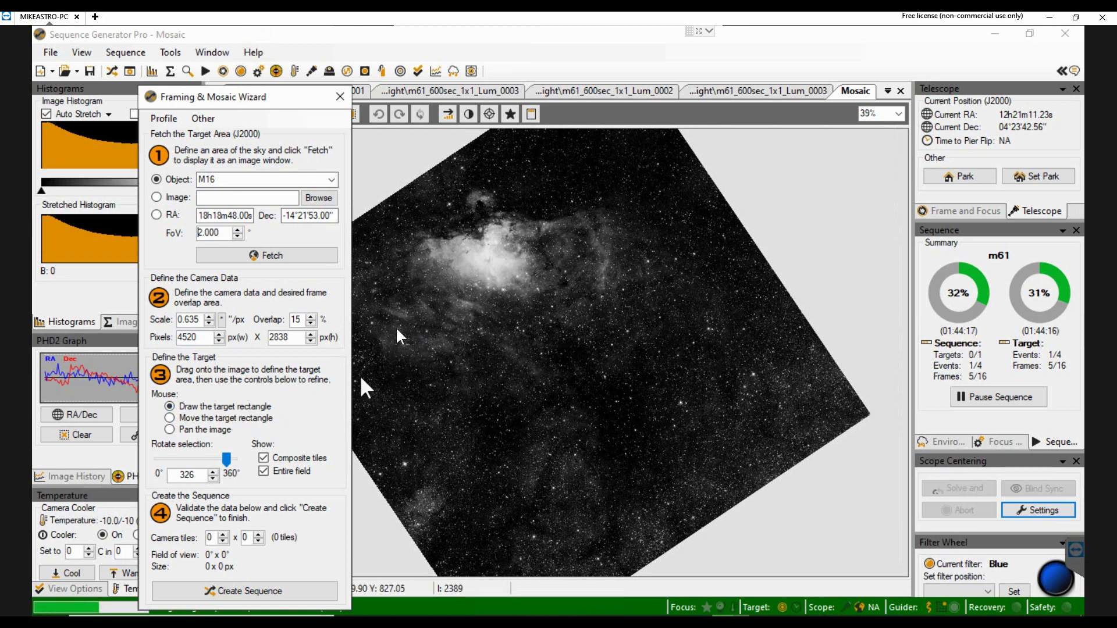
Step: Frame M16's bright nebula core and append it as a new target, with camera-angle rotation/validation off
mouse_move(438, 259)
left_mouse_down()
mouse_move(553, 330)
mouse_move(506, 281)
mouse_move(491, 235)
mouse_move(496, 246)
left_mouse_up()
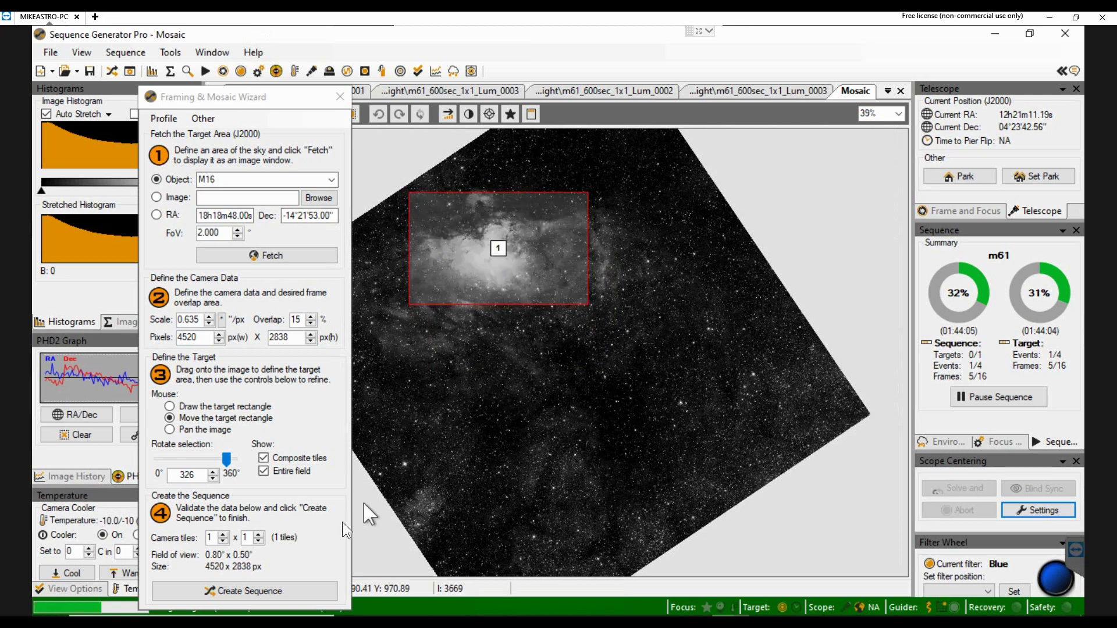
left_click(246, 592)
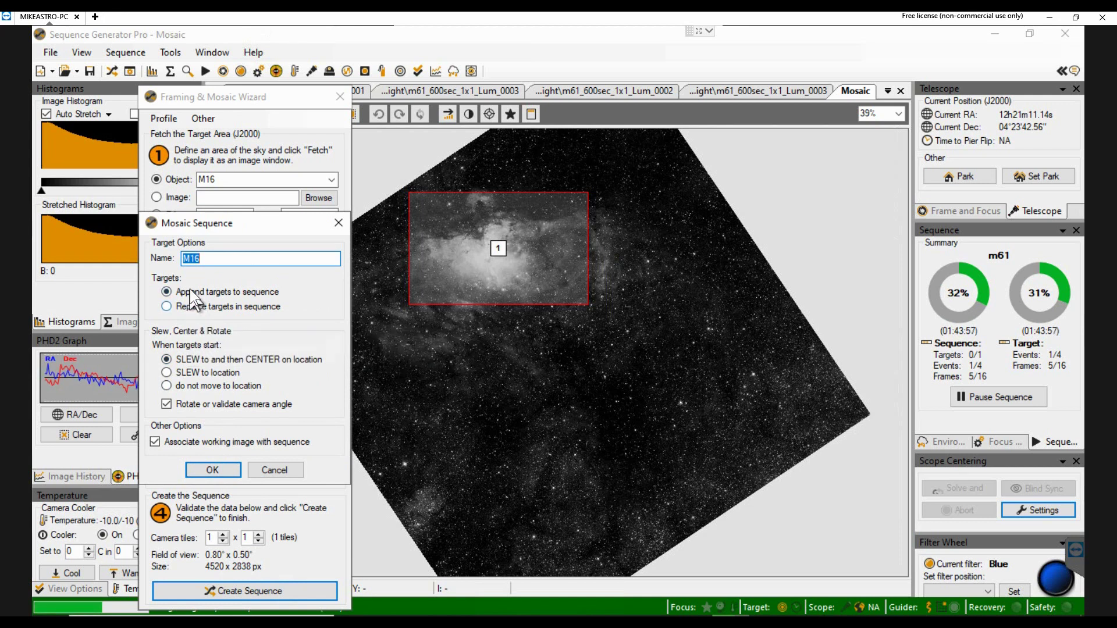
mouse_move(187, 292)
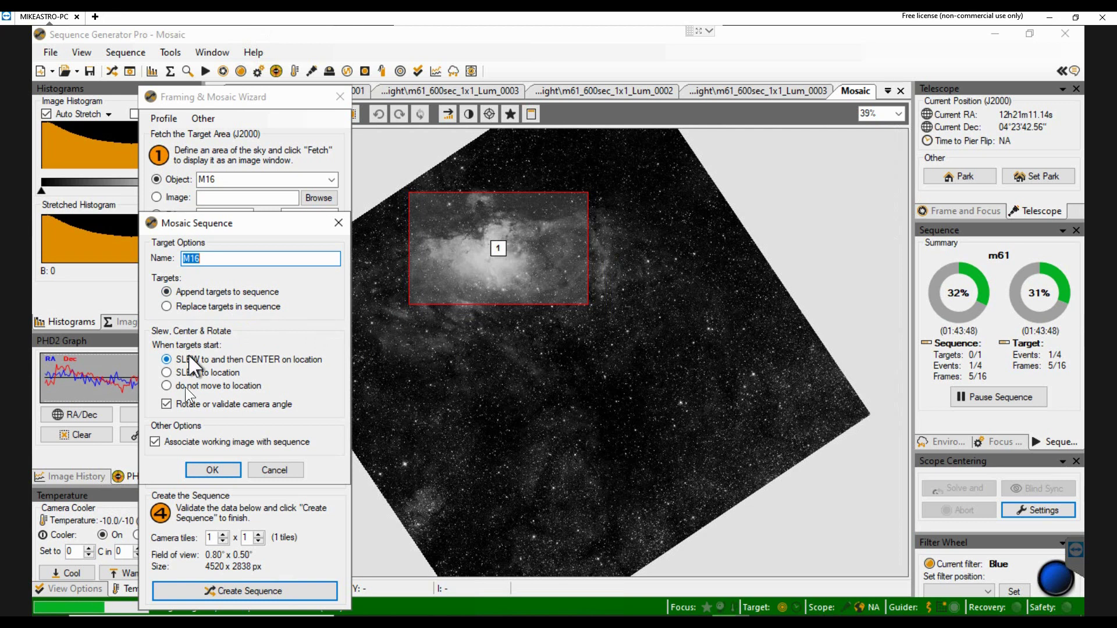
left_click(184, 404)
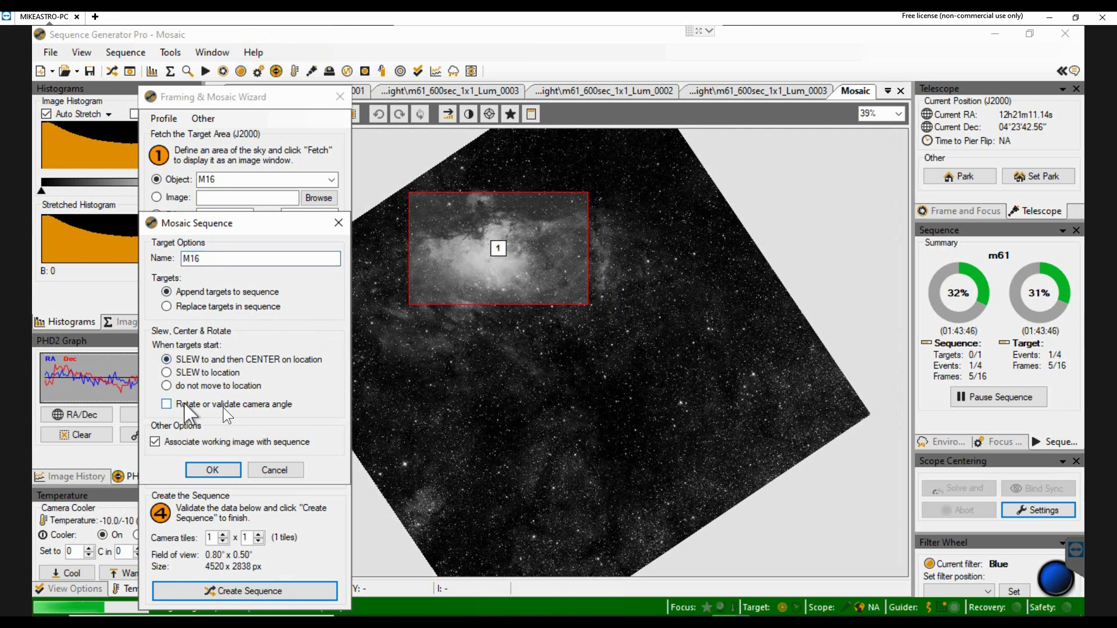
left_click(199, 468)
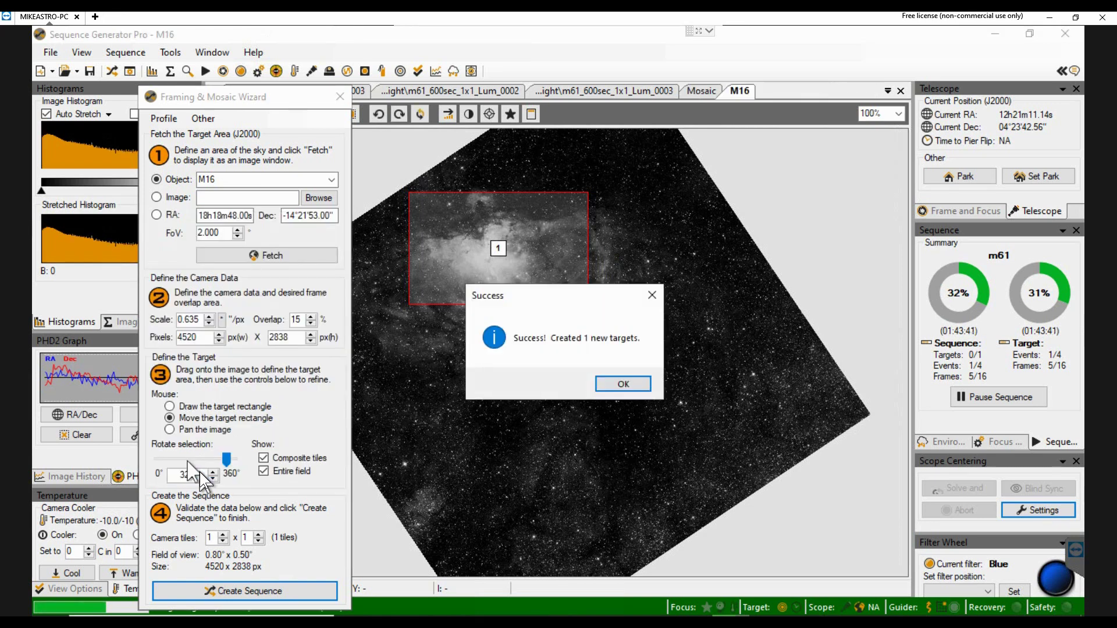
Step: Copy m61's four 600 s Lum, BL, GN and Red light events into the M16 target
left_click(607, 386)
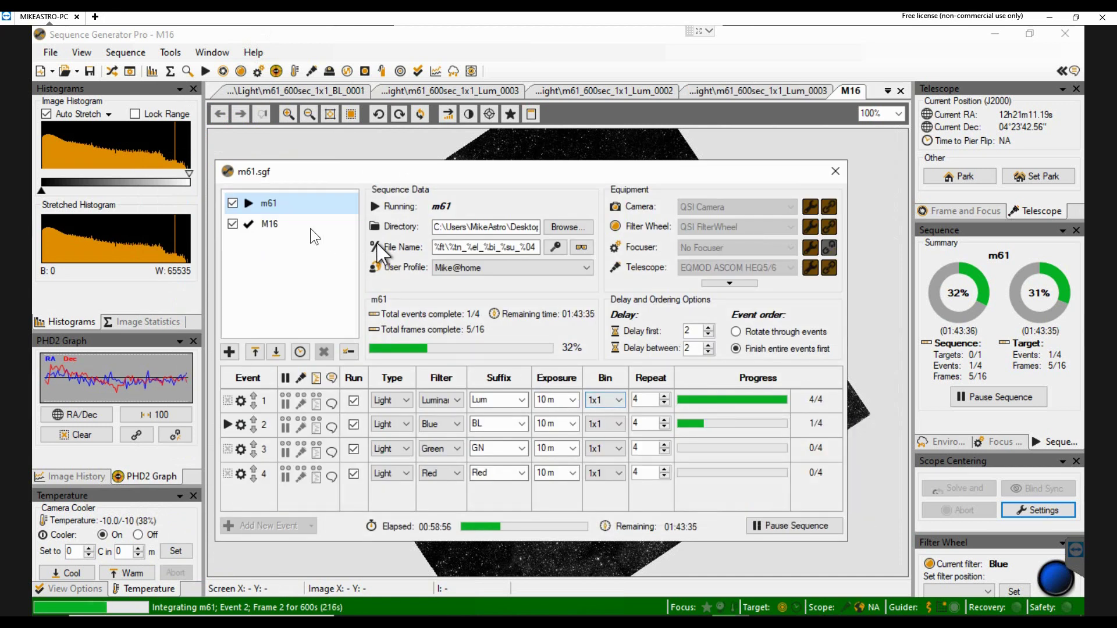
left_click(270, 225)
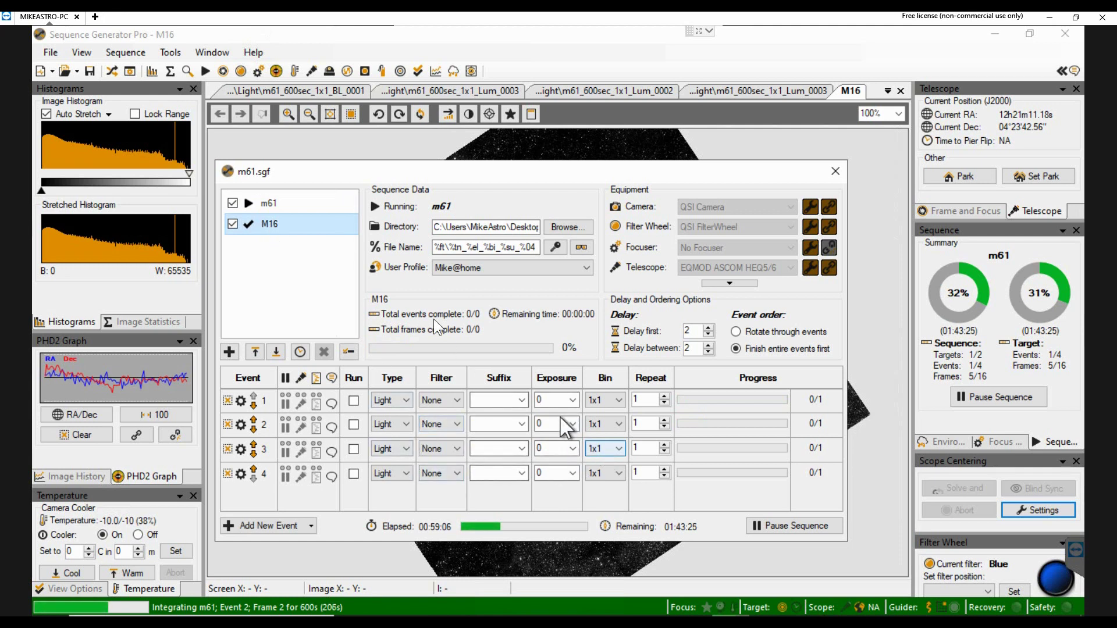
right_click(273, 226)
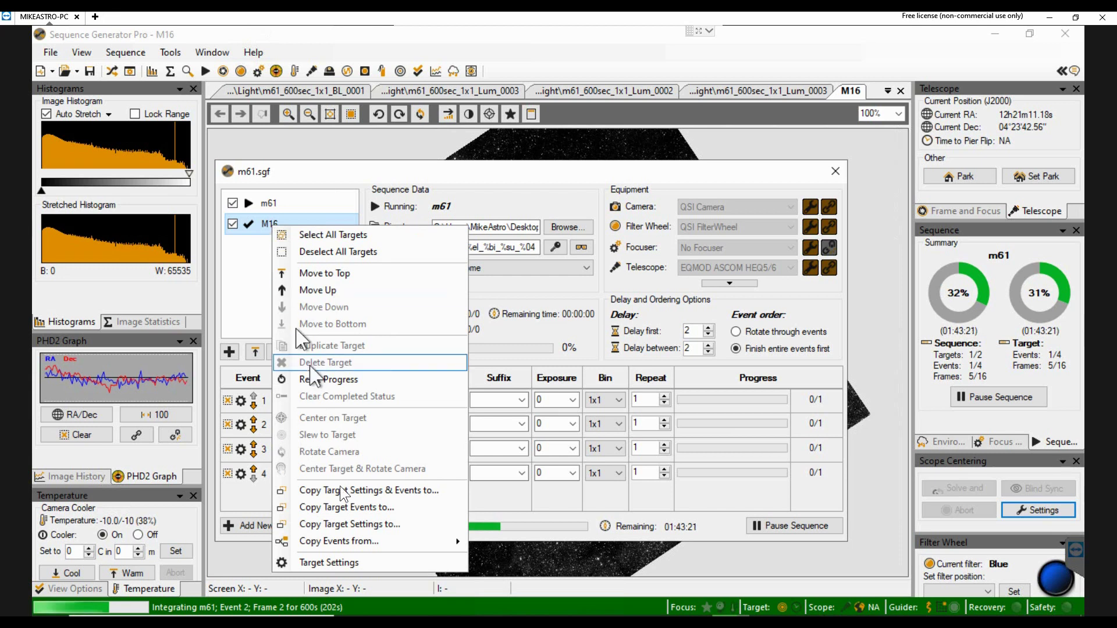
mouse_move(343, 540)
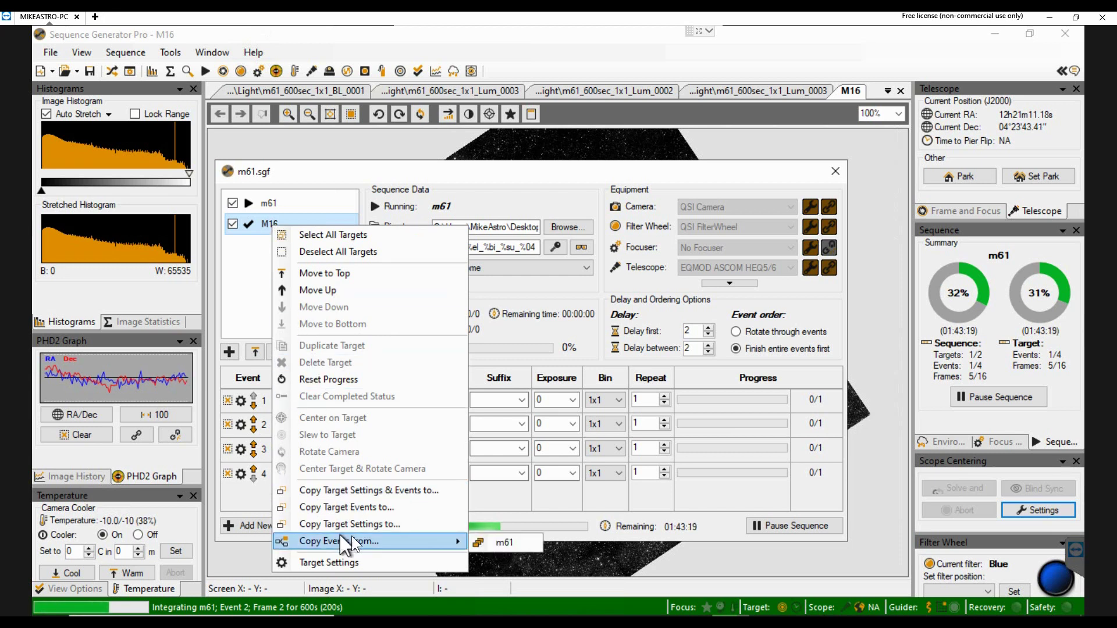
left_click(496, 541)
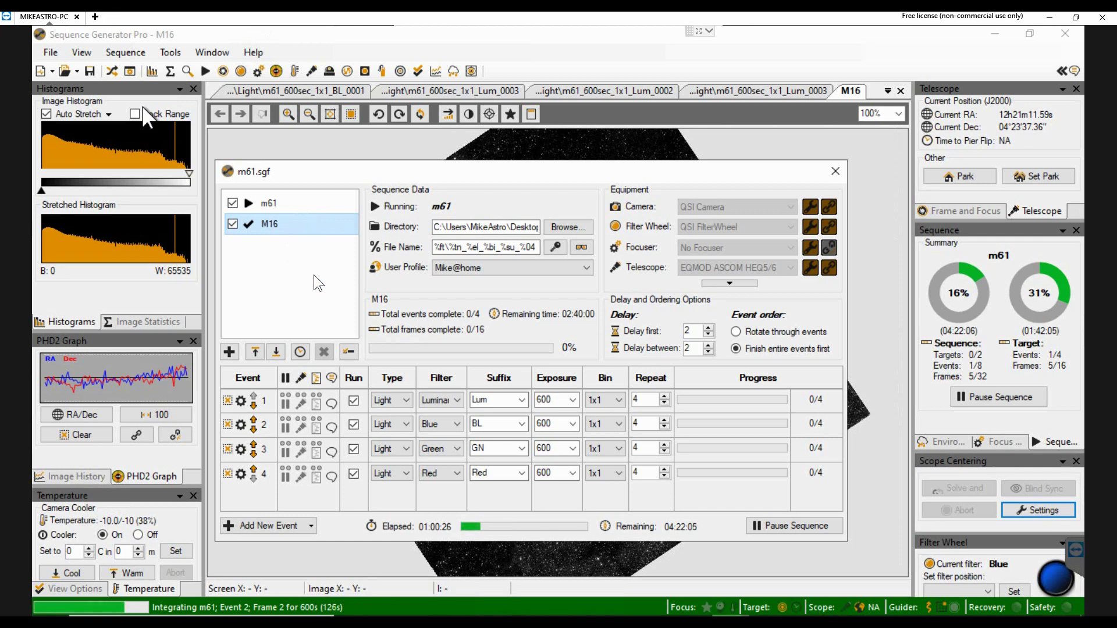
Step: In M16's altitude planning chart, set horizon 17.0, start 17.8° (1:47:52 AM), end 23.2° (3:11:01 AM)
mouse_move(347, 225)
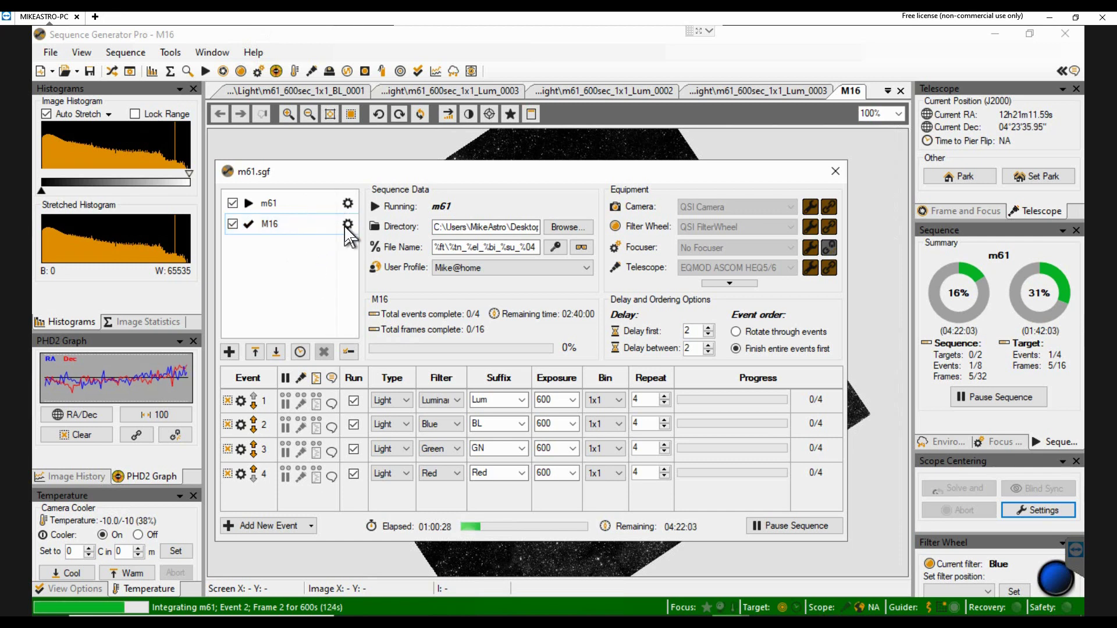
left_click(347, 225)
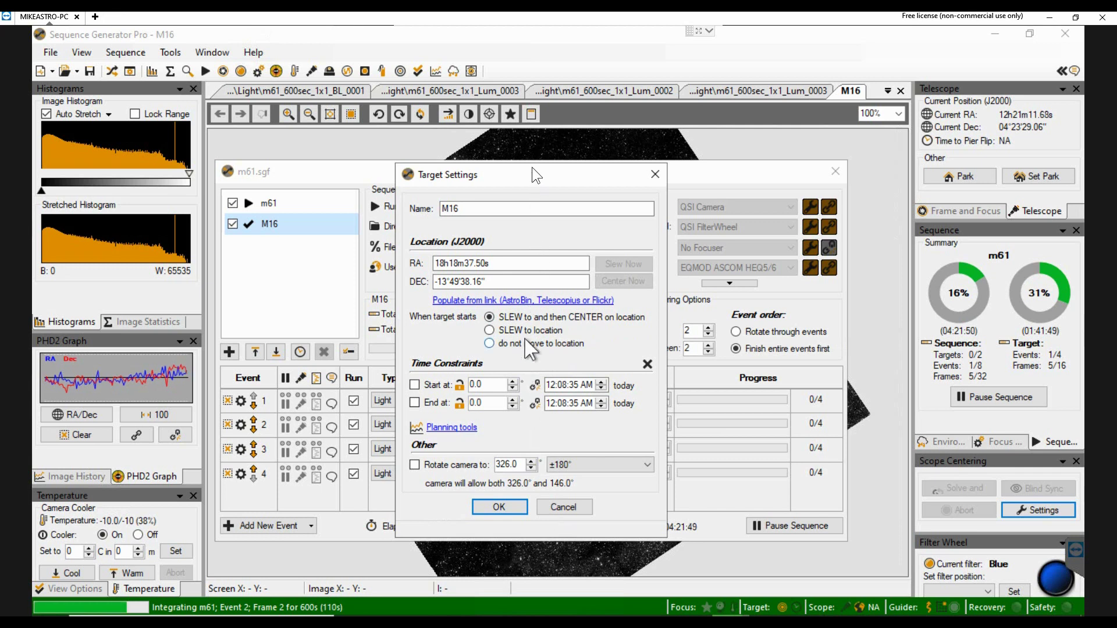
left_click(448, 428)
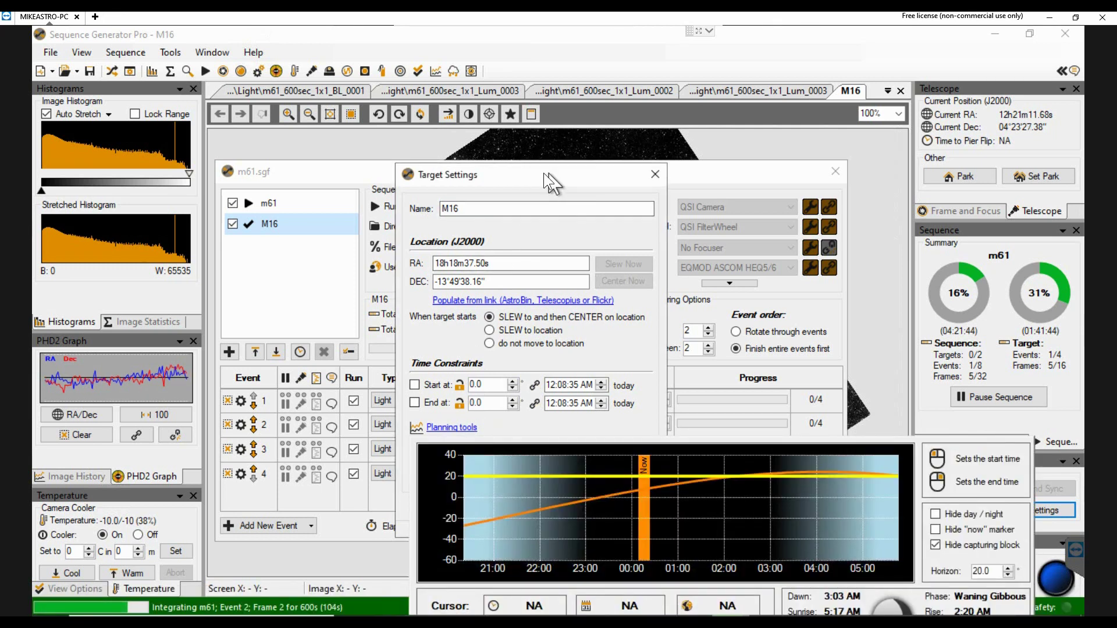
left_click_drag(545, 173, 322, 70)
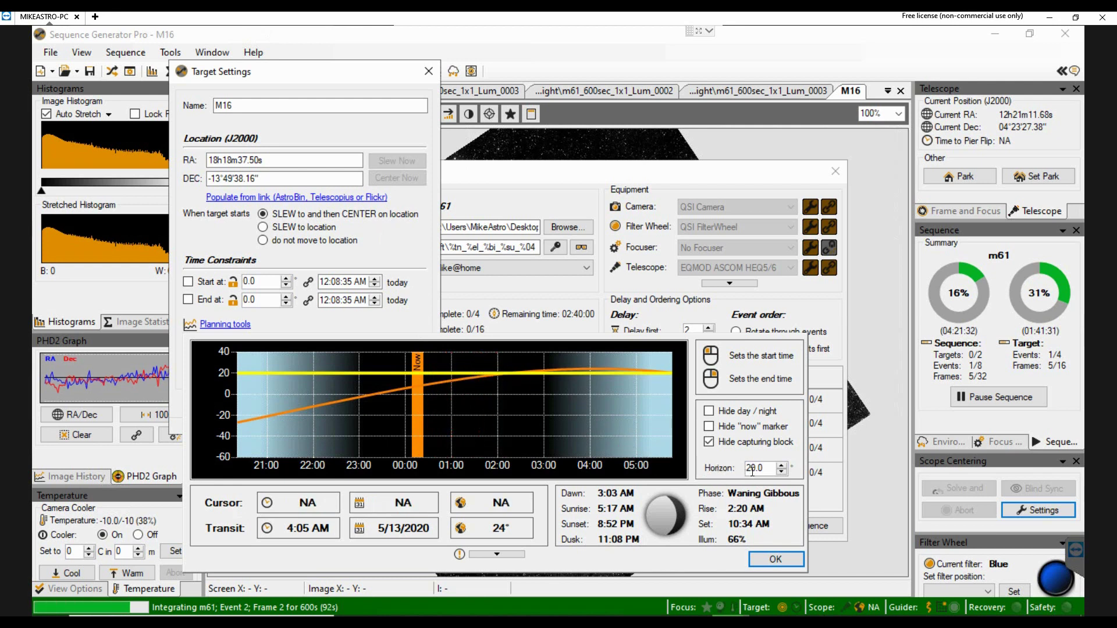
left_click(781, 471)
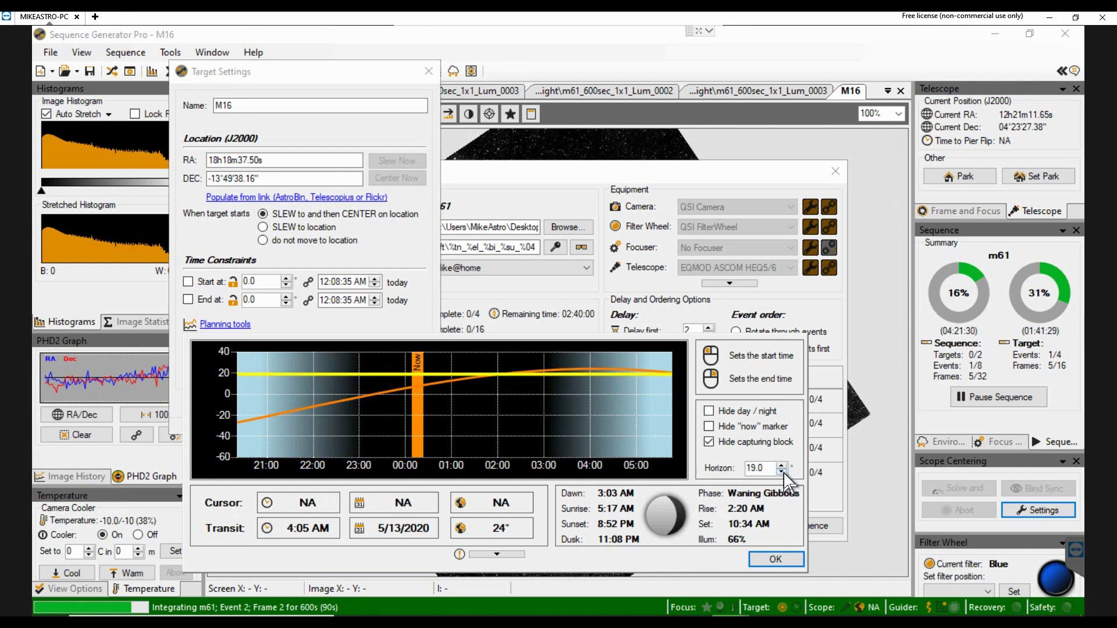
left_click(783, 472)
left_click(782, 472)
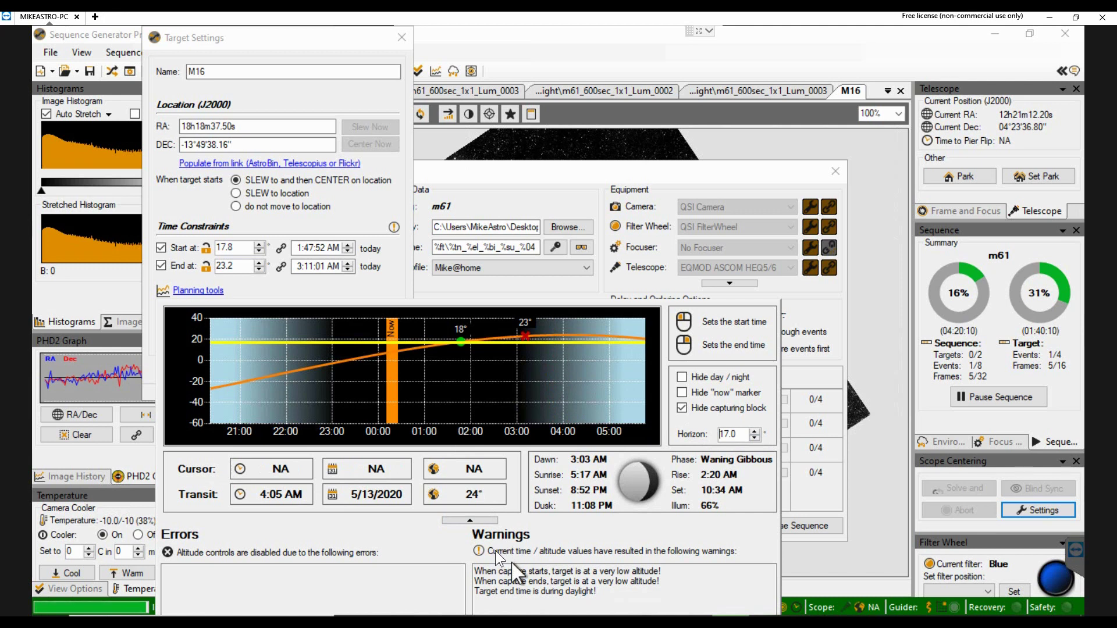
left_click(470, 521)
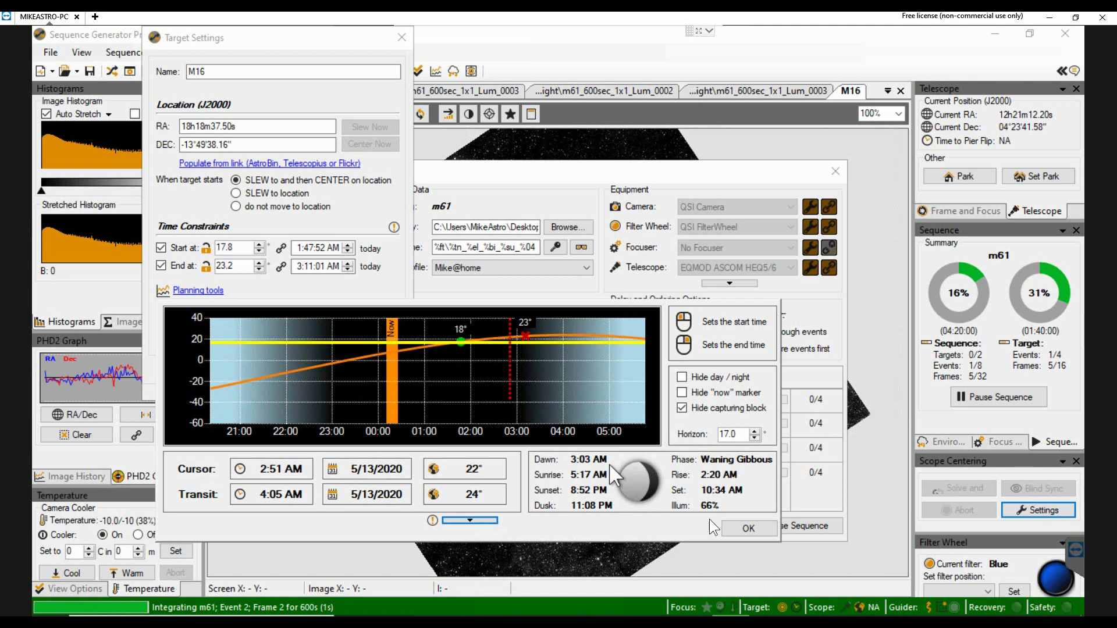
left_click(727, 529)
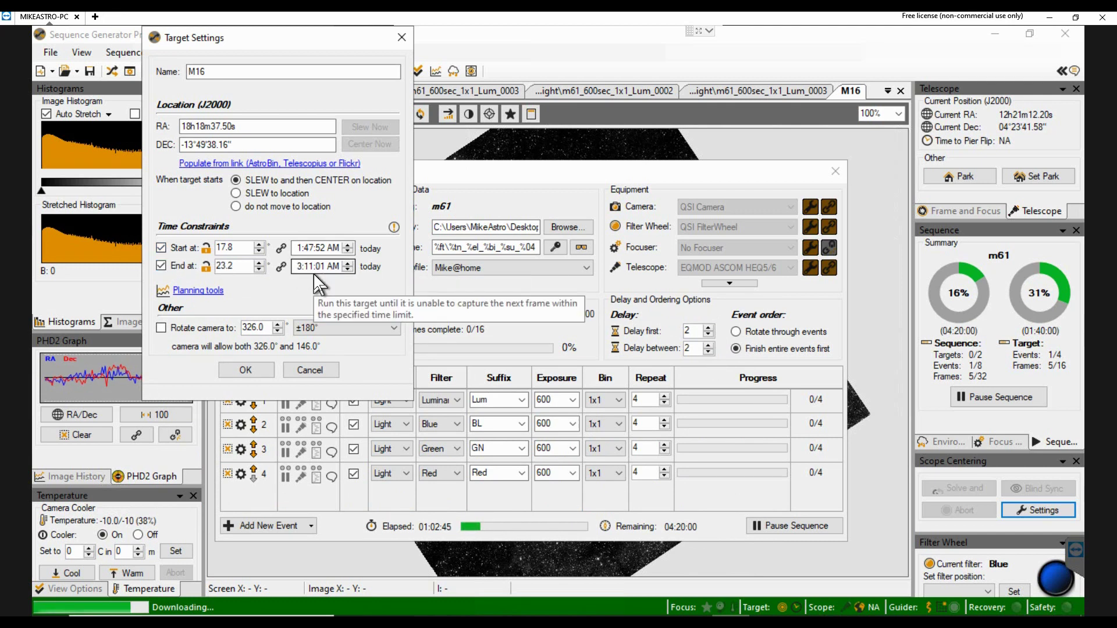
Step: Confirm M16's time constraints and recheck its target settings without changes
left_click(246, 370)
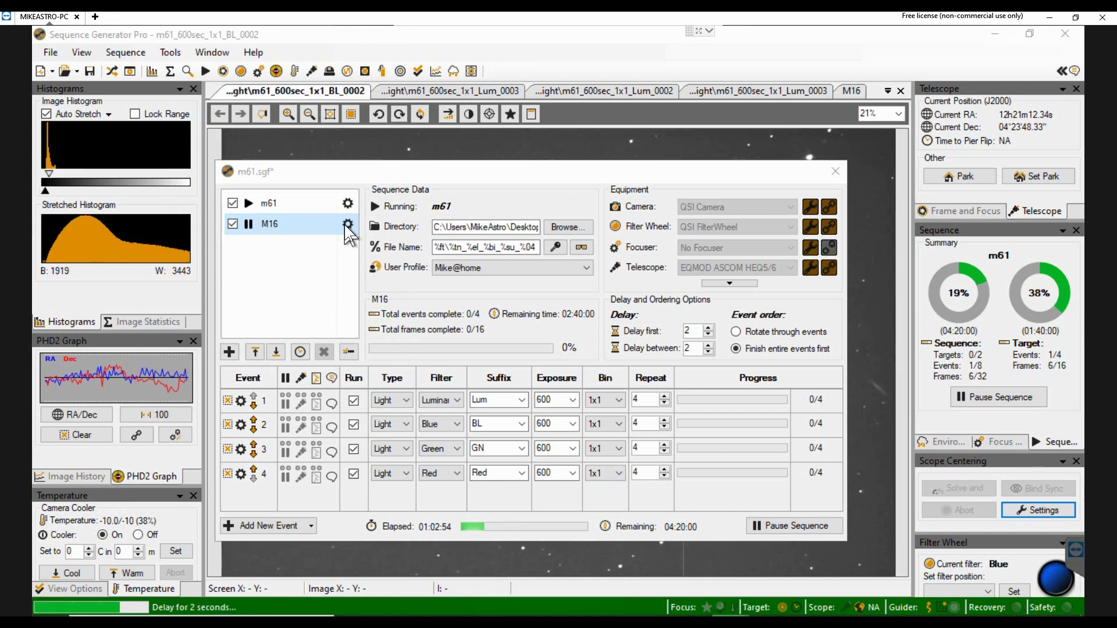
left_click(346, 224)
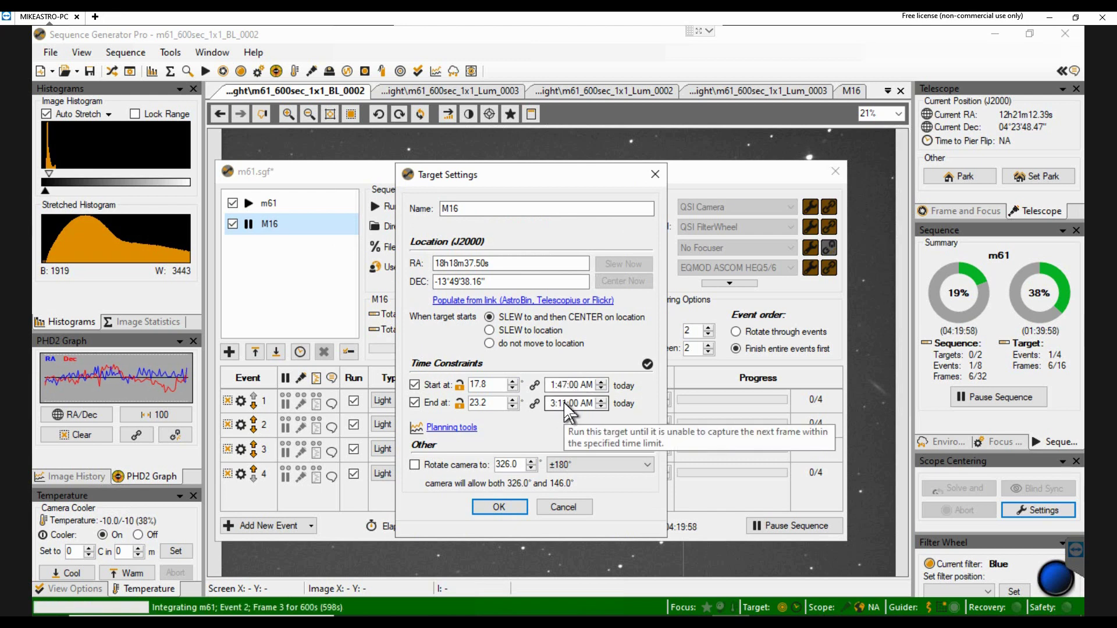
left_click(551, 507)
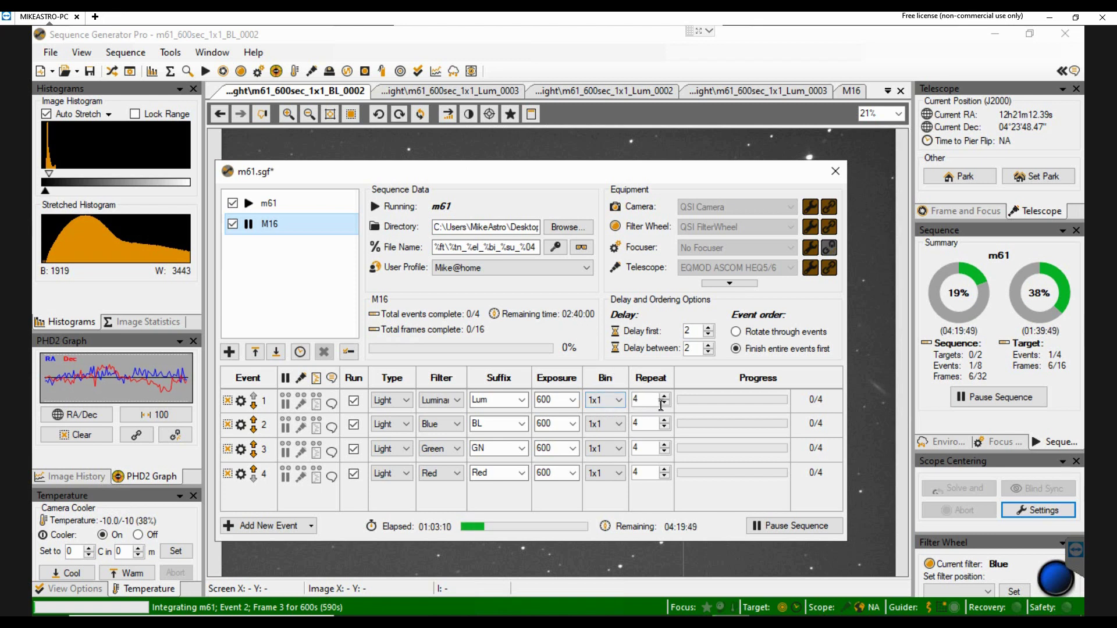
Step: Set all four M16 events to 2 repeats each, giving 8 frames and 1:20:00 total
left_click(664, 403)
left_click(664, 403)
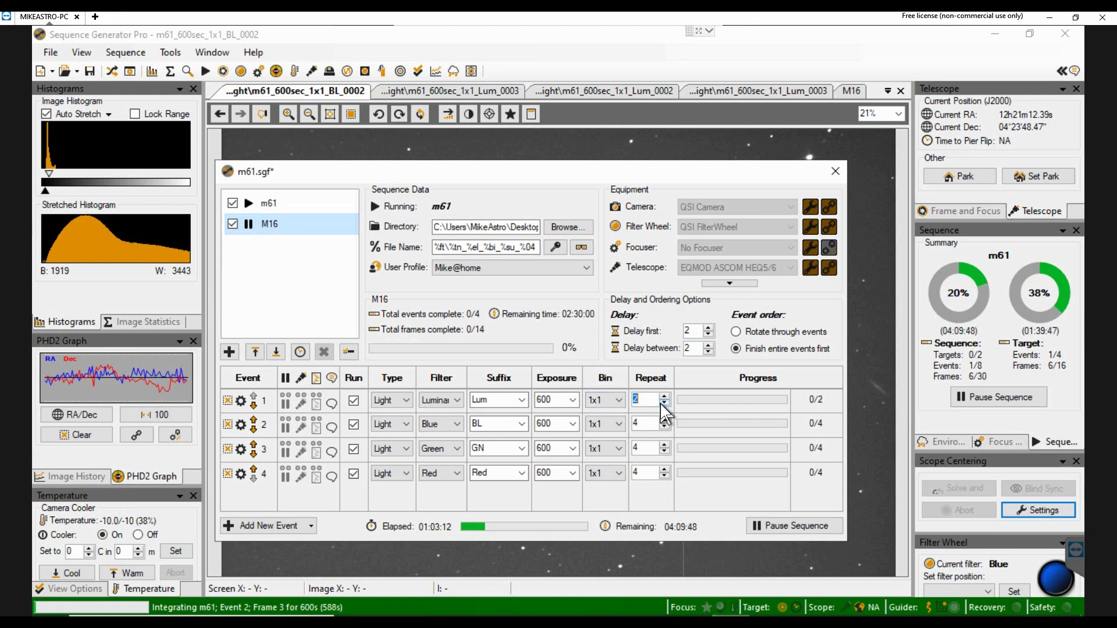
left_click(648, 379)
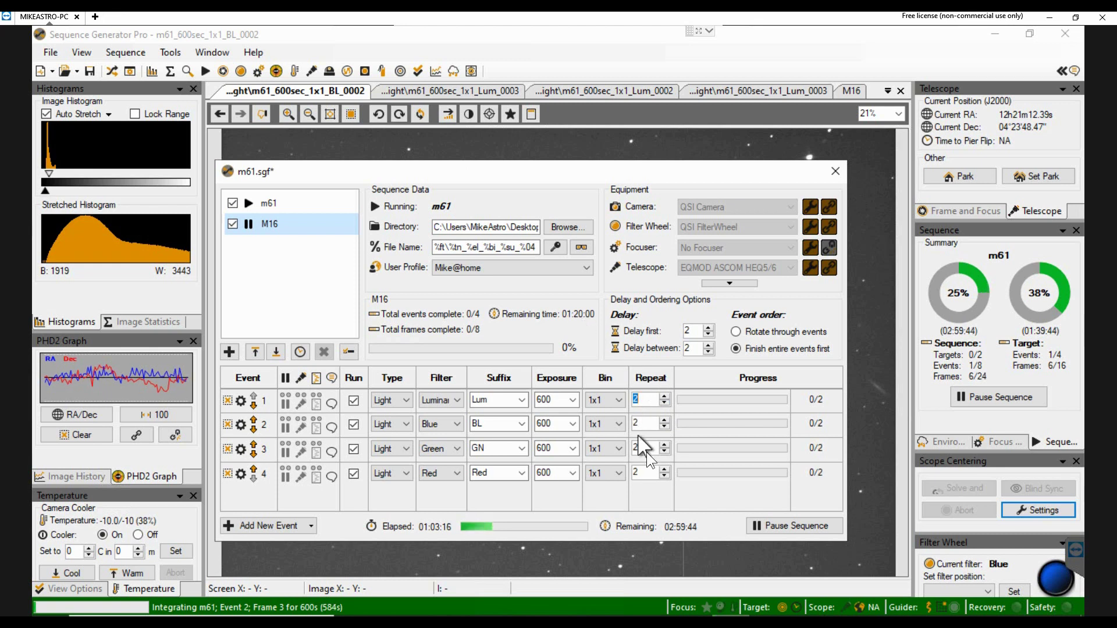
left_click(656, 424)
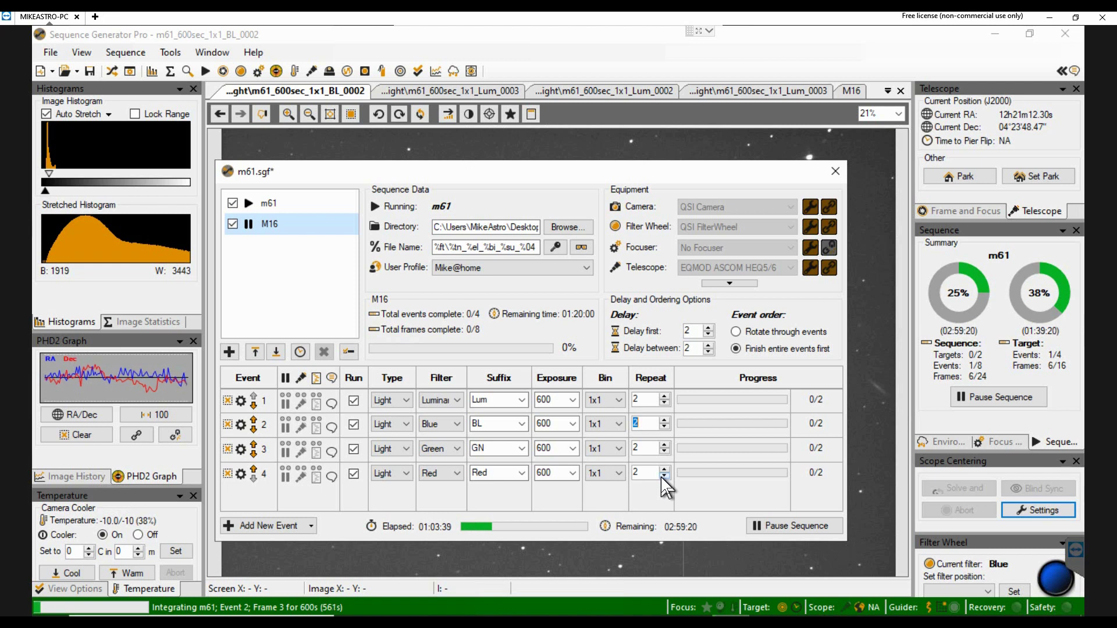
left_click(348, 224)
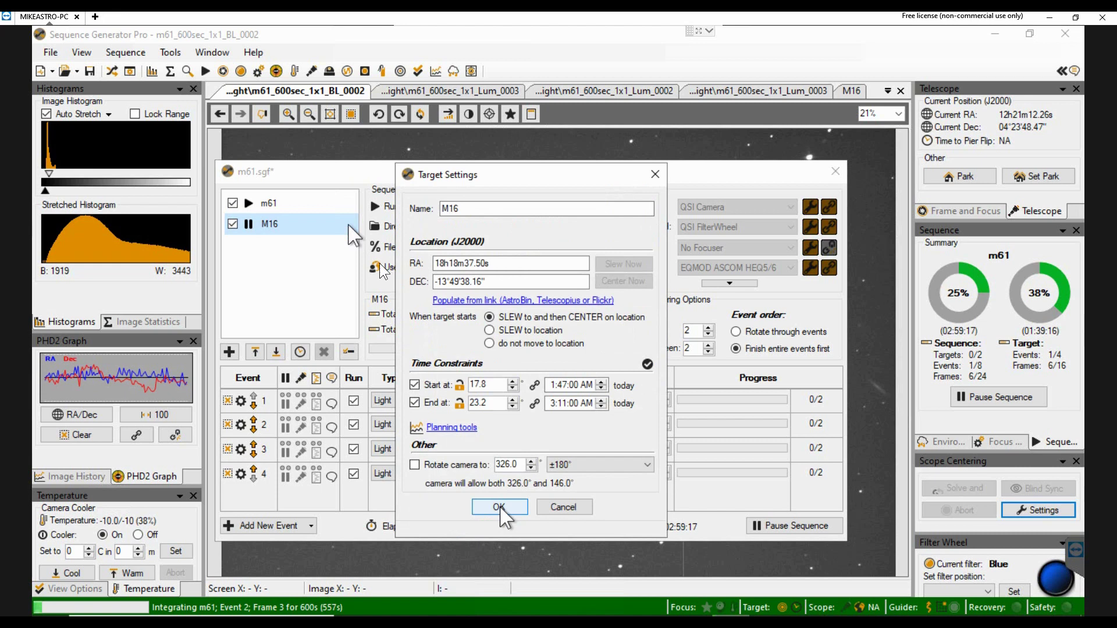
Step: Keep the Start at constraint on M16, clear End at, and confirm
left_click(414, 384)
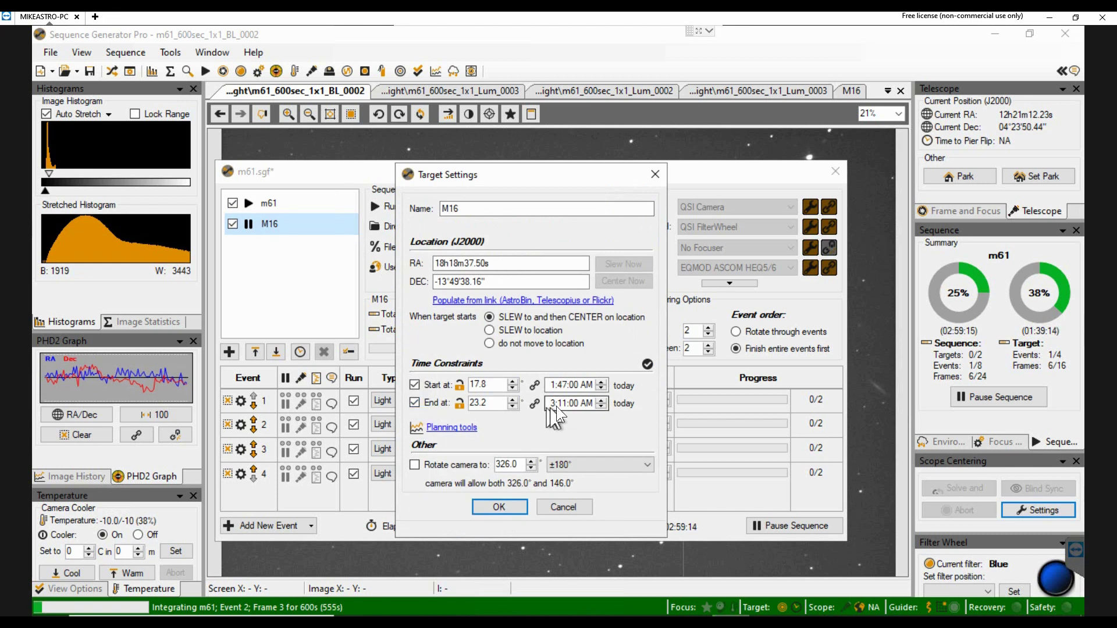
left_click(414, 403)
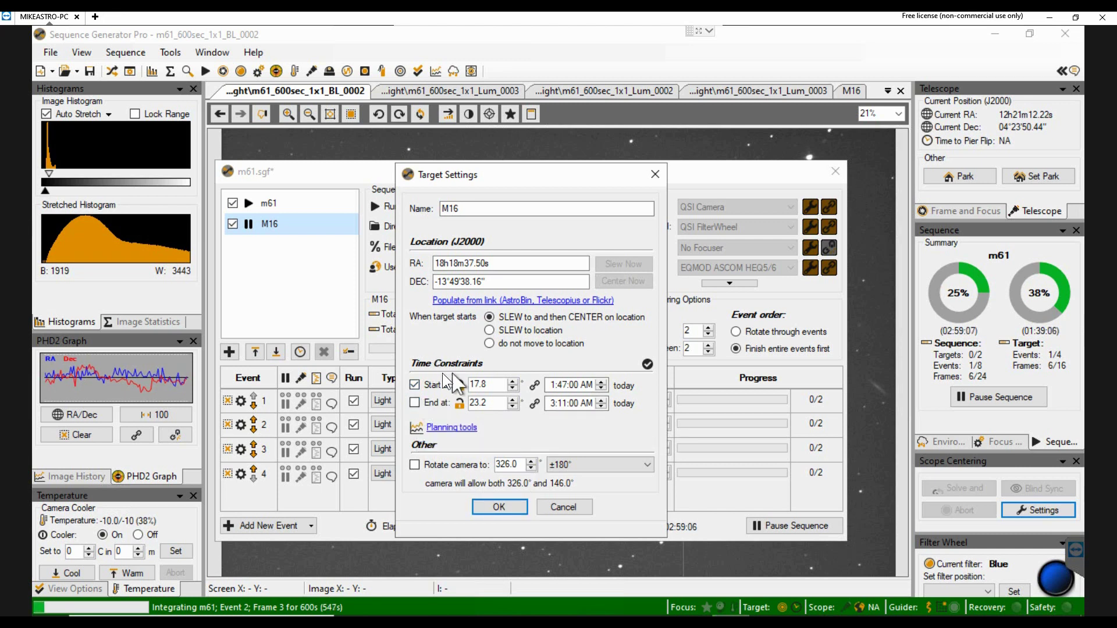
left_click(486, 499)
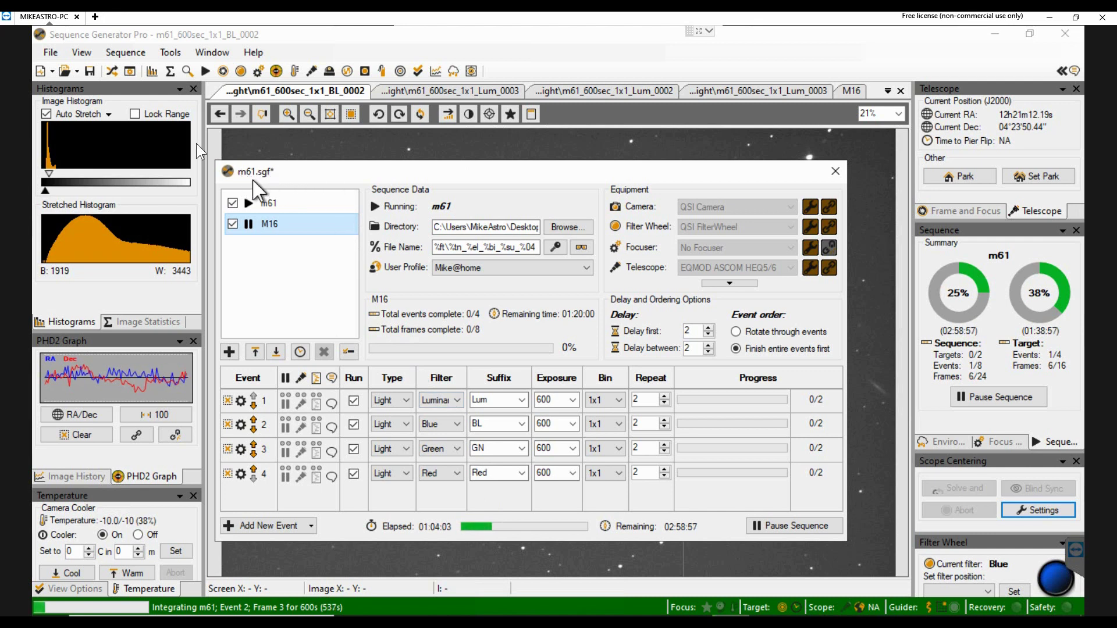
Step: Save the m61.sgf sequence, then browse the m61 and M16 target events
left_click(89, 71)
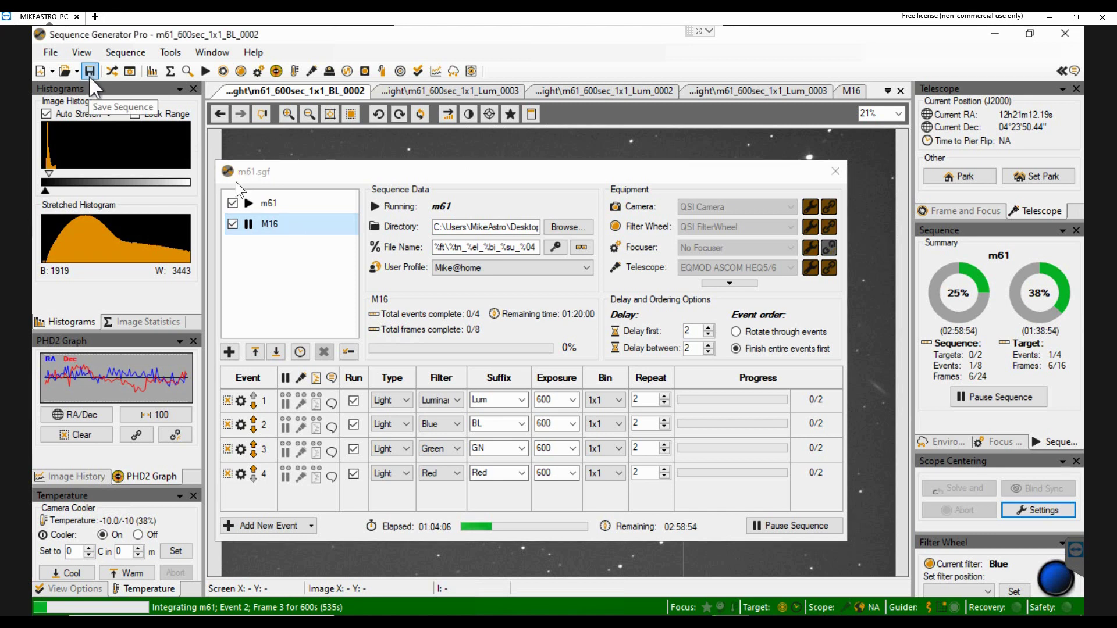
left_click(296, 201)
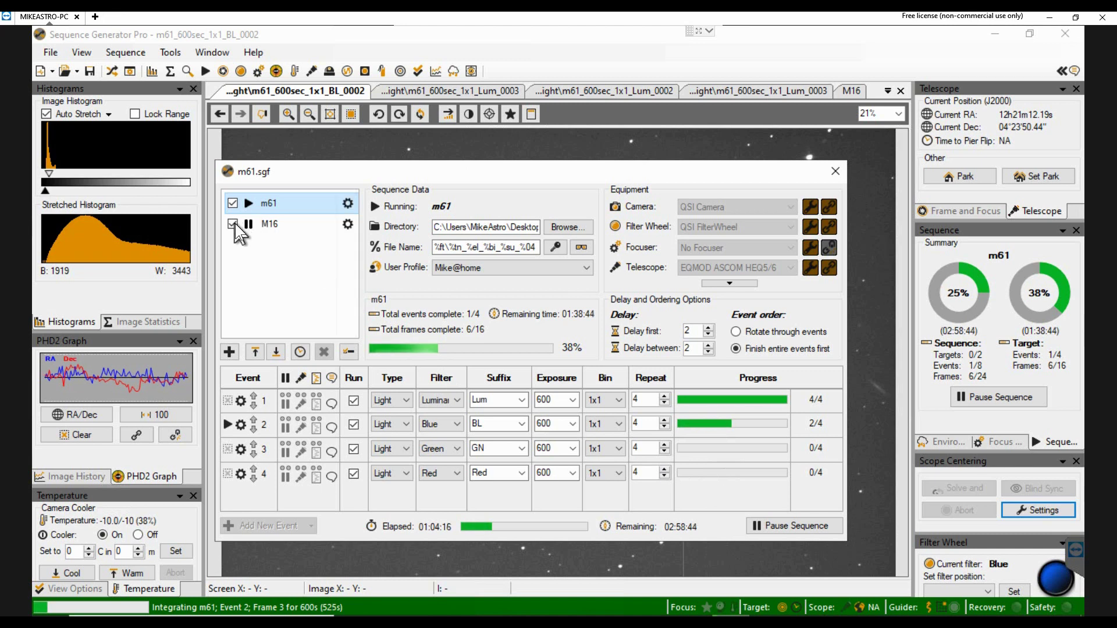
left_click(267, 225)
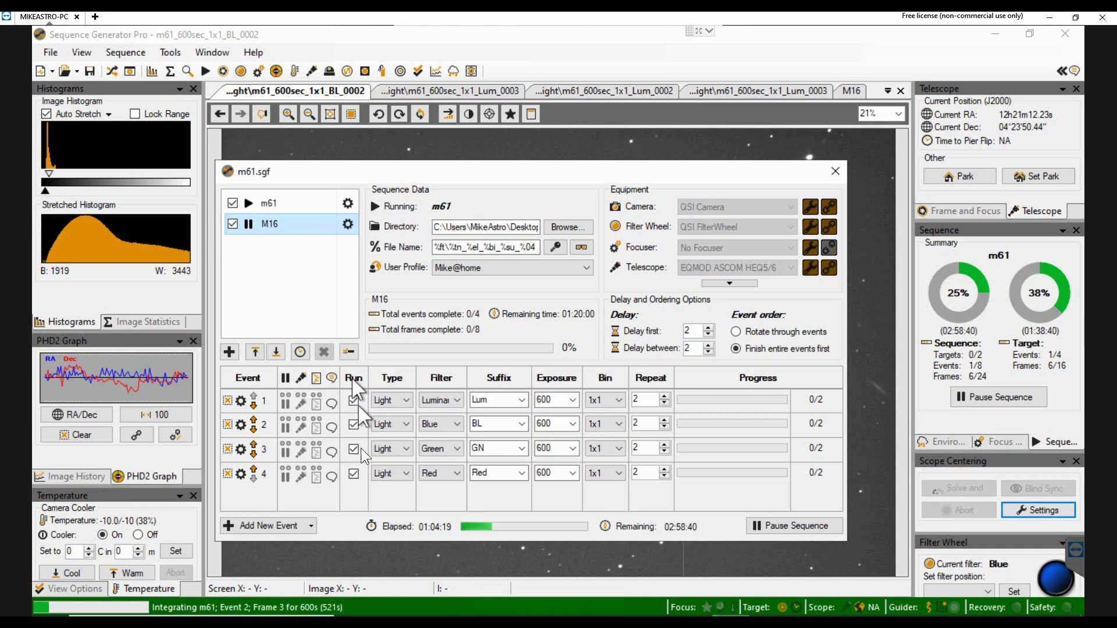
Step: Review M16's target settings showing the 17.8° start constraint and cancel unchanged
left_click(441, 473)
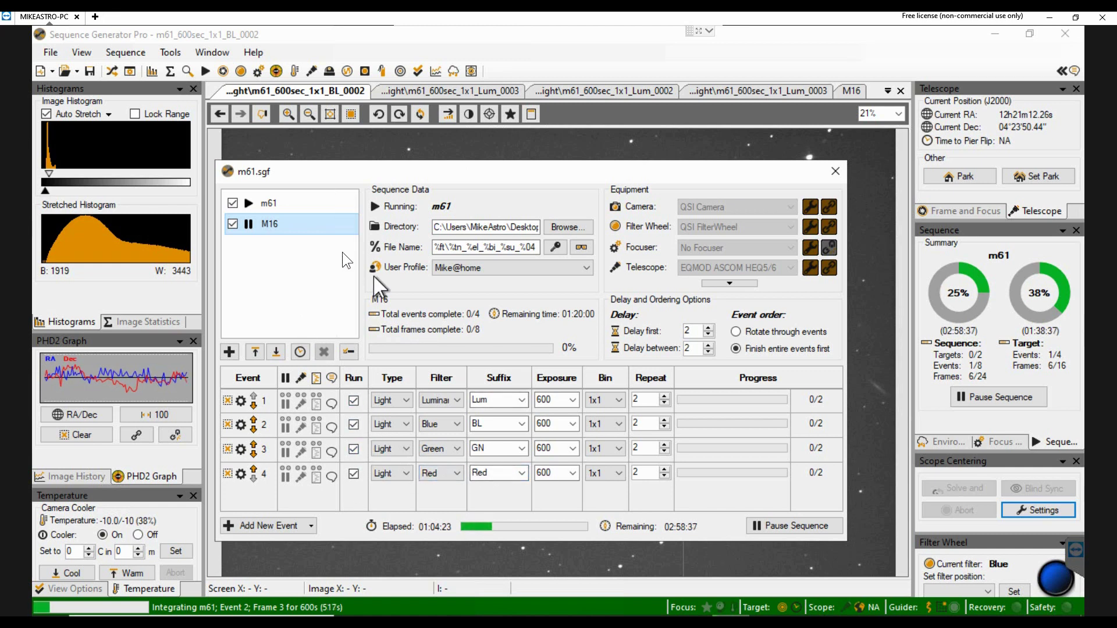
left_click(348, 224)
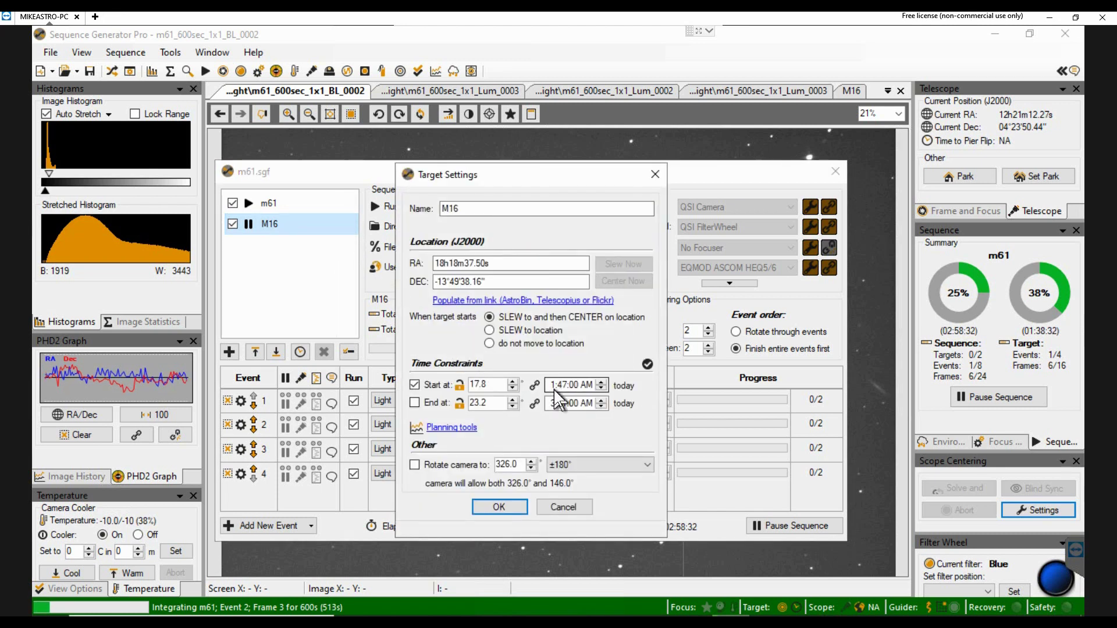
left_click(557, 505)
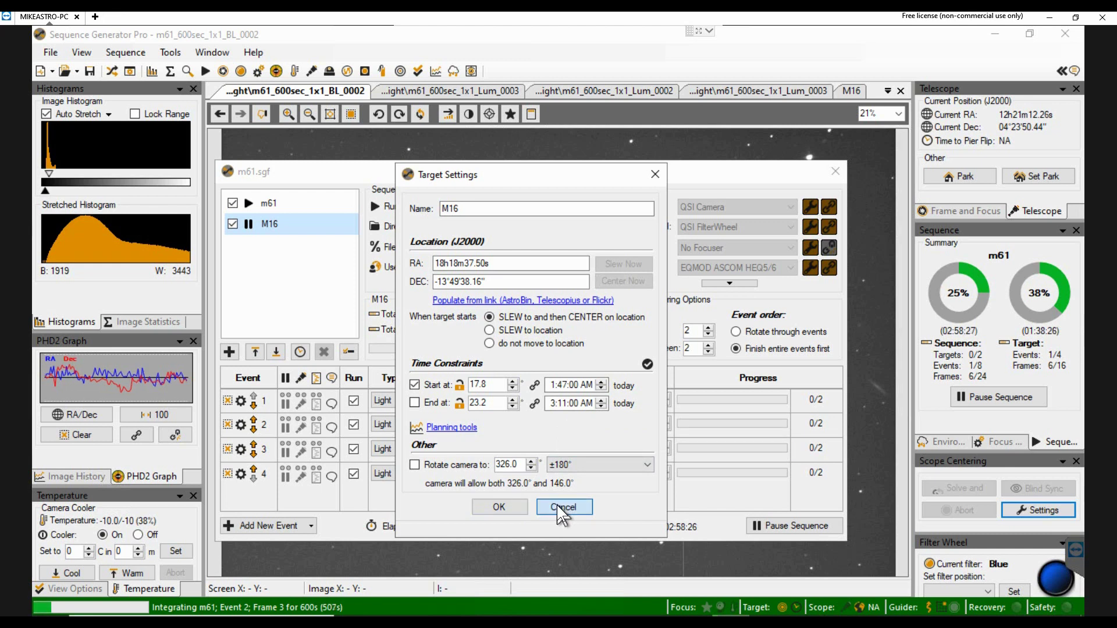